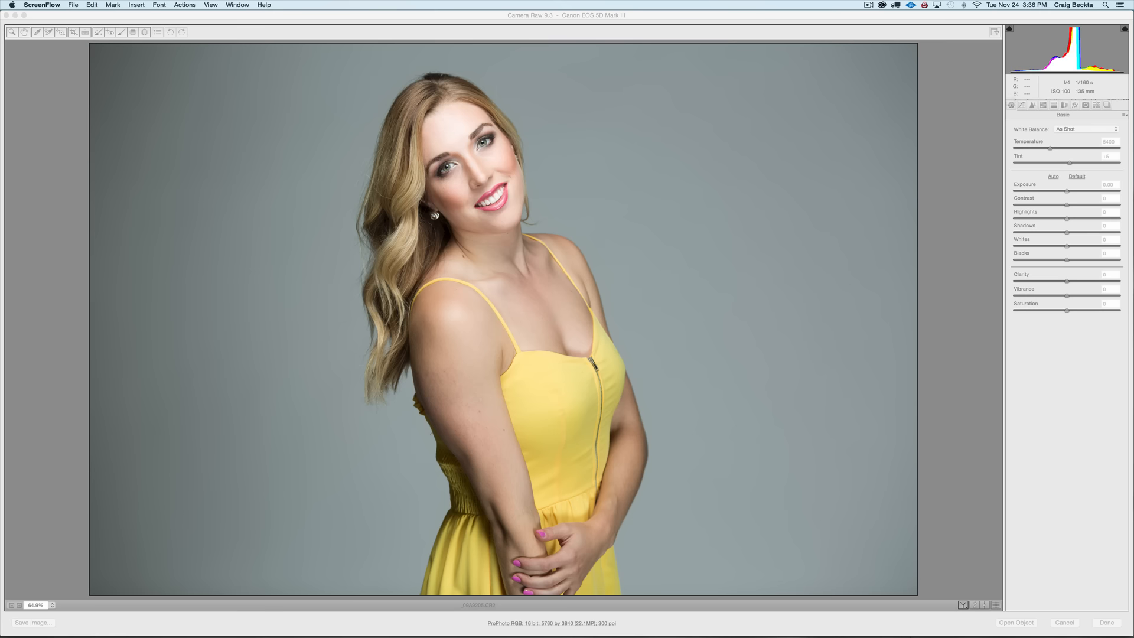
- Try the Daylight and Cloudy white balance presets on the portrait, and return to As Shot
left_click(1010, 103)
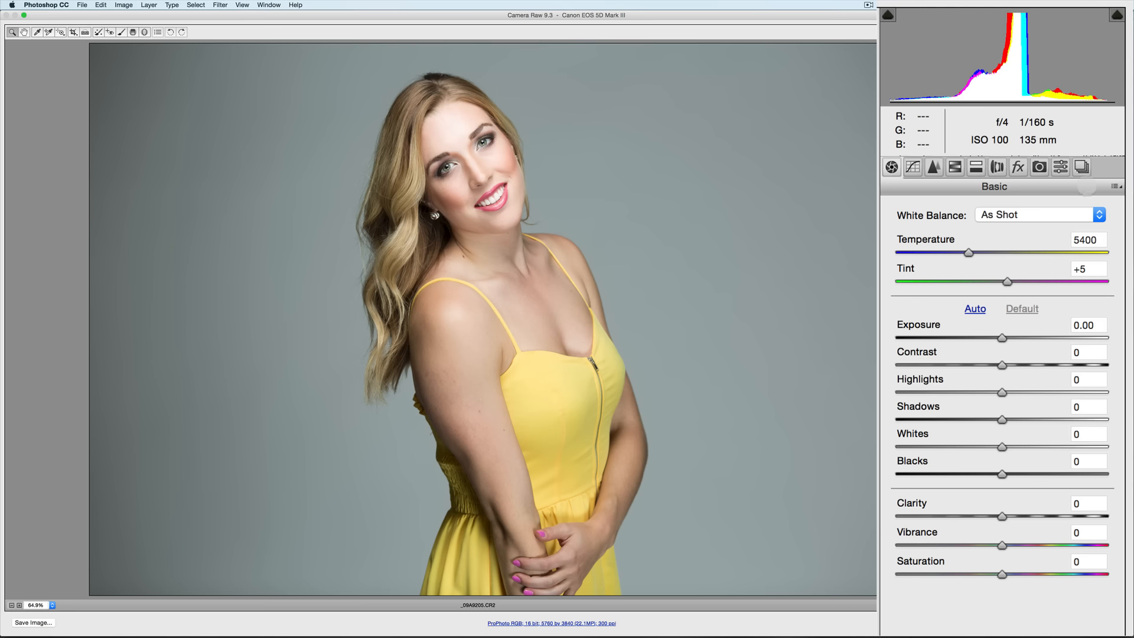
left_click(1097, 214)
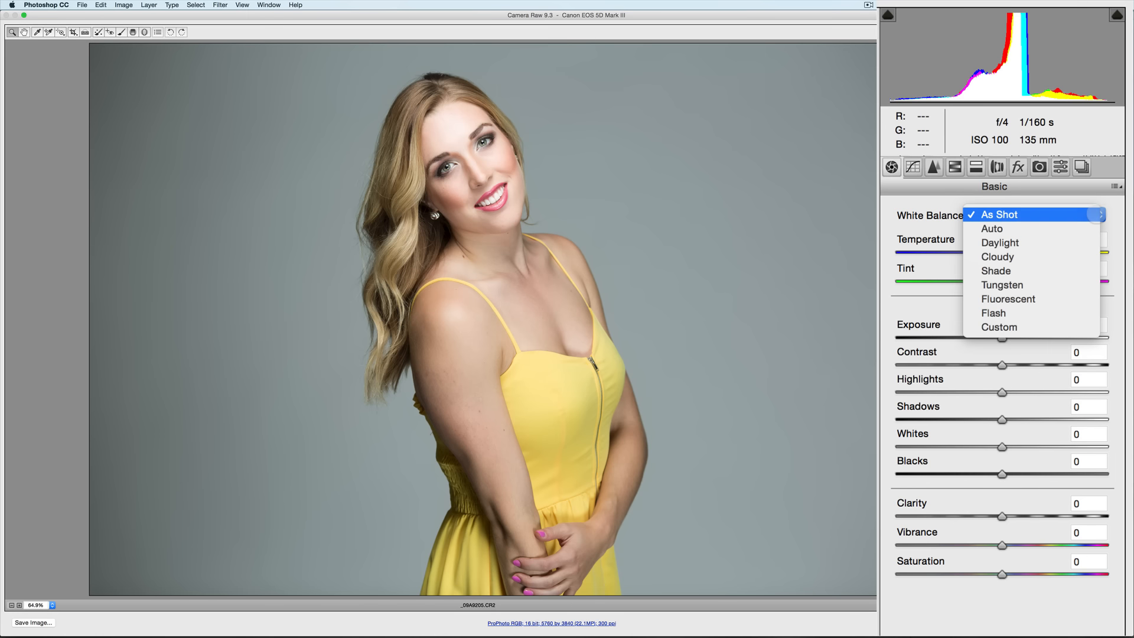
left_click(1046, 242)
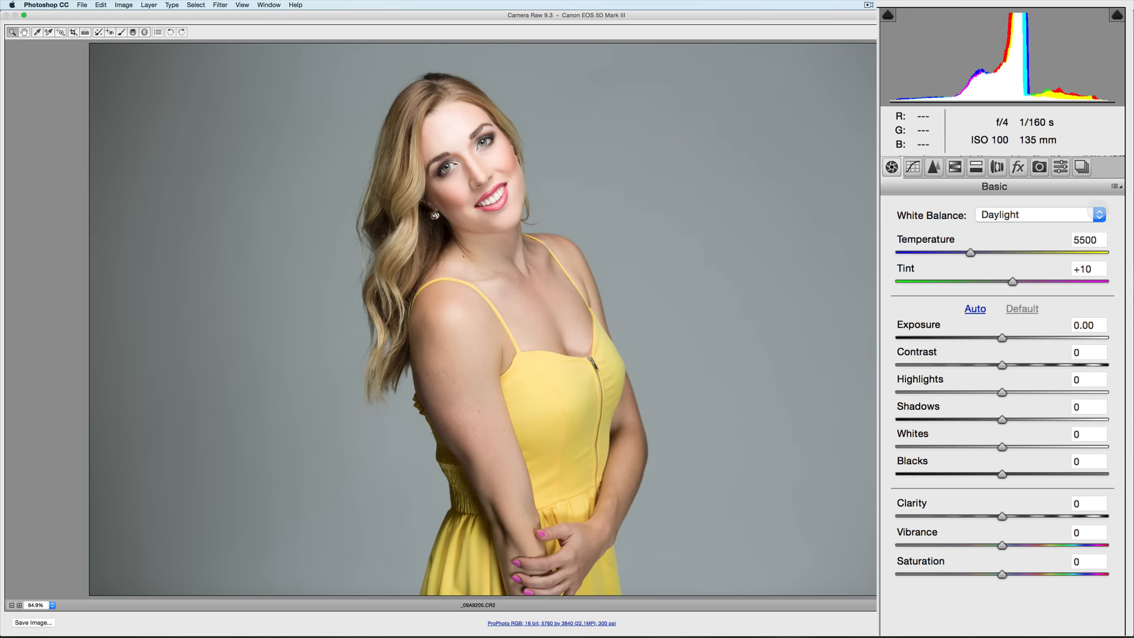
left_click(1099, 214)
left_click(1075, 230)
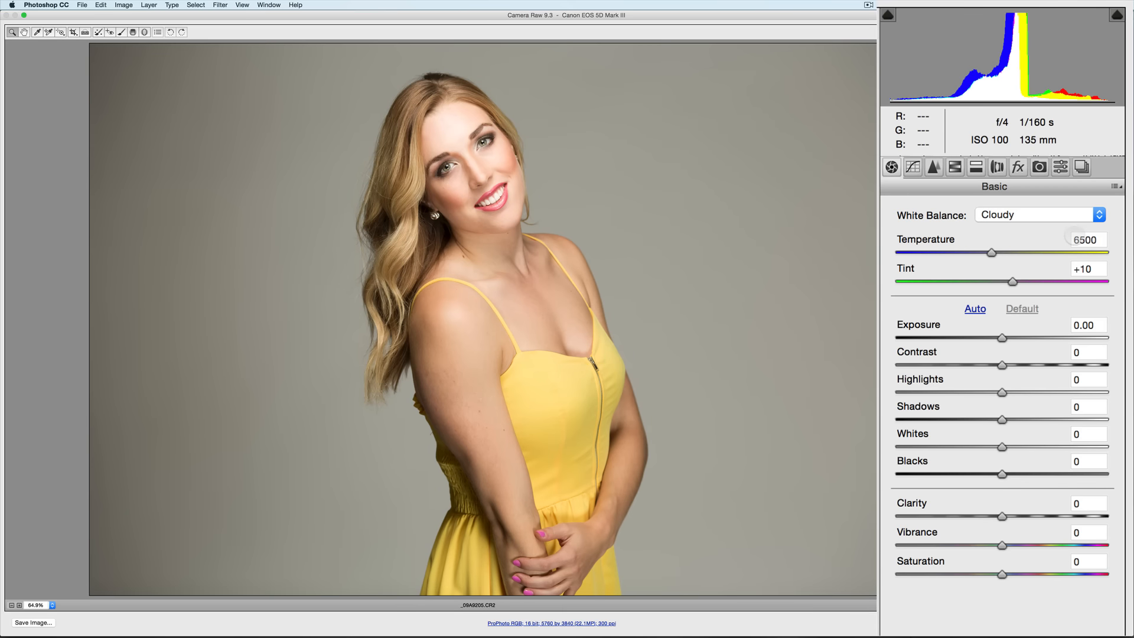
left_click(1099, 215)
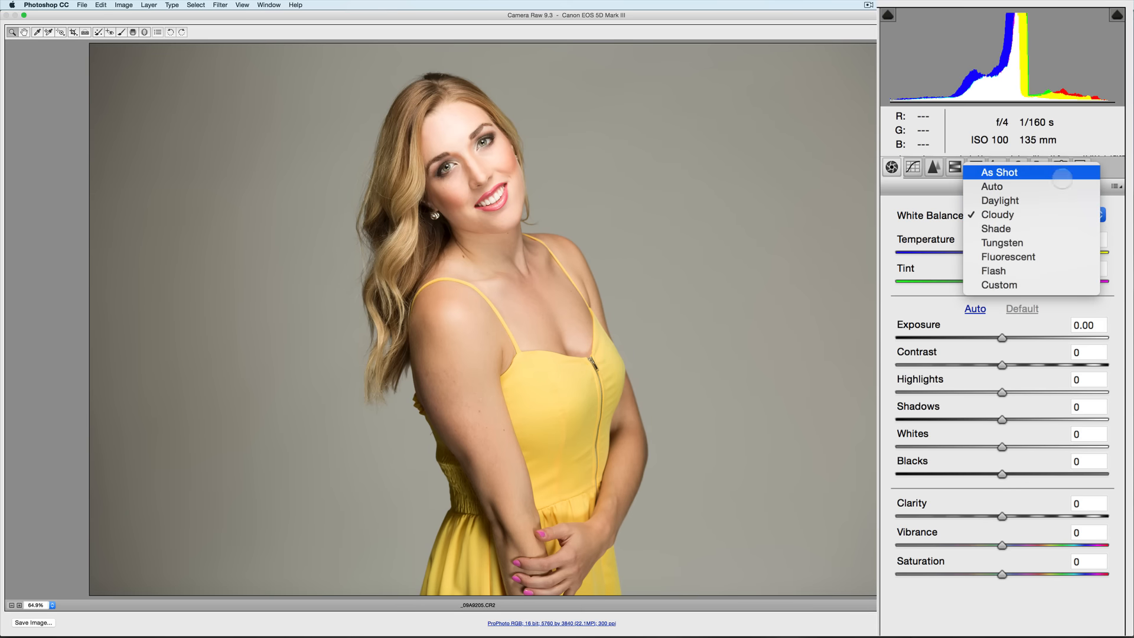
left_click(1061, 173)
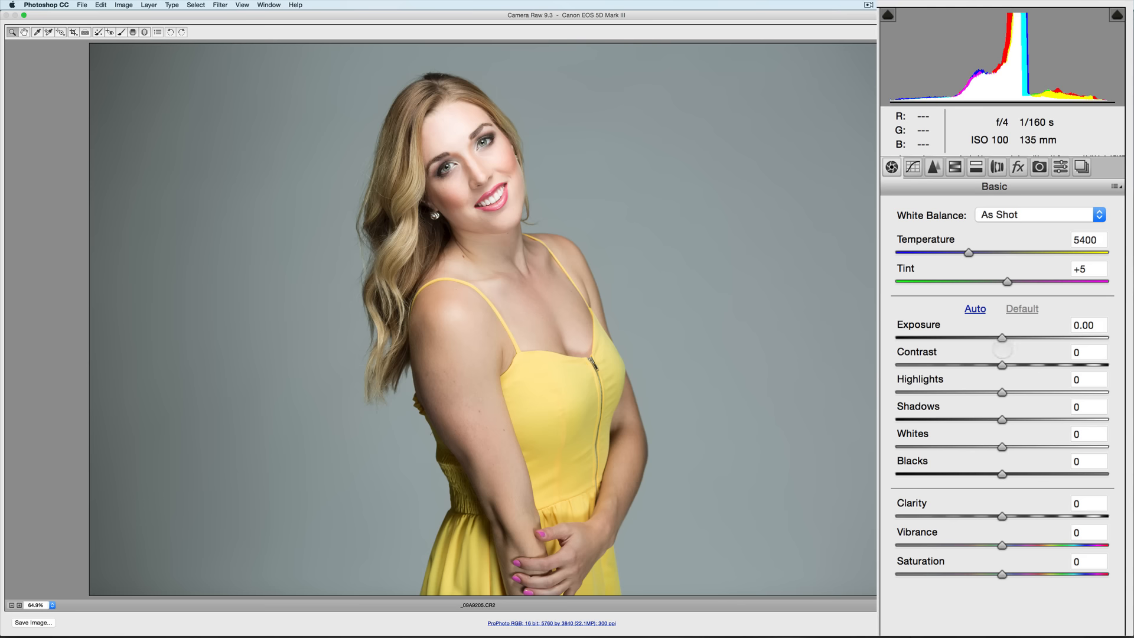
- Customize the portrait's white balance with a temperature of 5400 and a tint of +8
mouse_move(973, 252)
left_mouse_down()
mouse_move(936, 249)
mouse_move(1079, 254)
mouse_move(968, 244)
left_mouse_up()
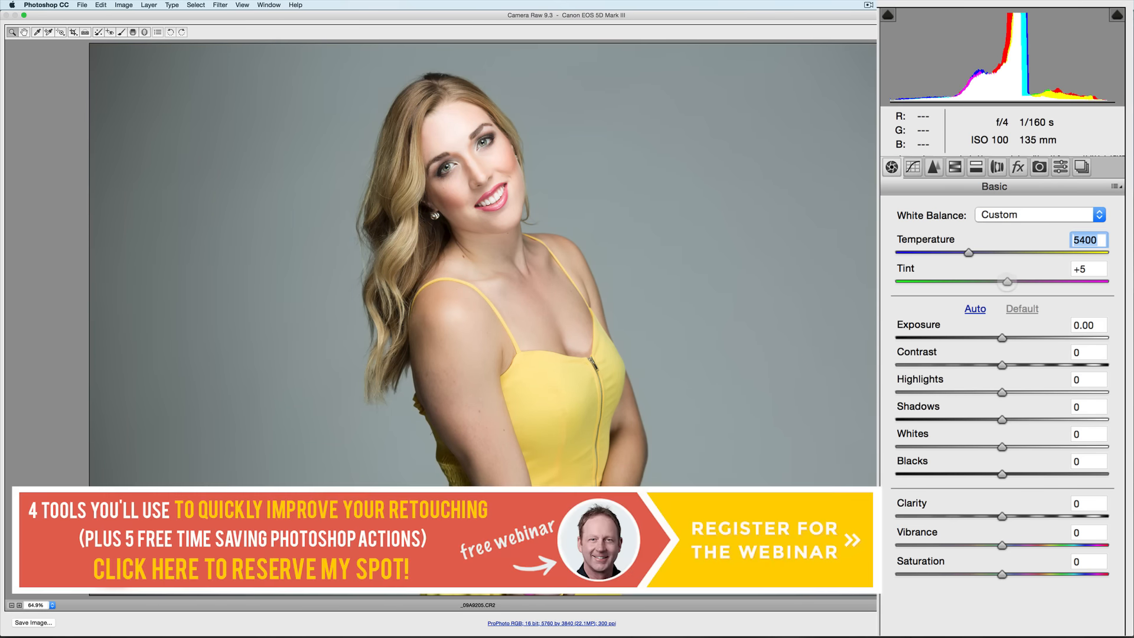
mouse_move(1008, 281)
left_mouse_down()
mouse_move(949, 278)
mouse_move(1069, 282)
mouse_move(1011, 281)
left_mouse_up()
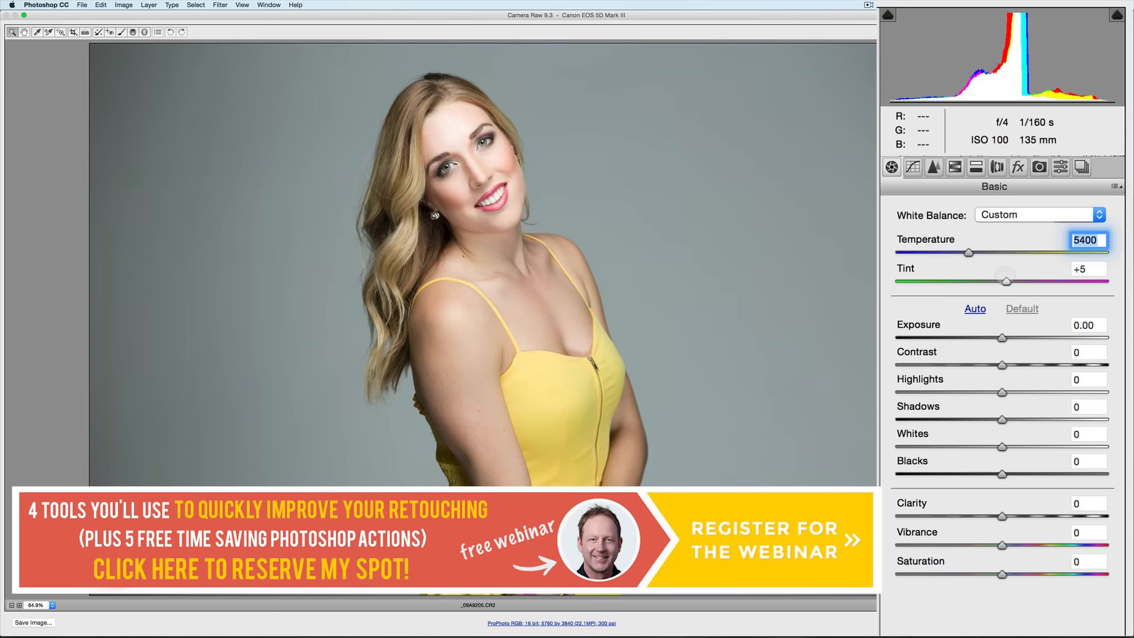
left_click(1074, 275)
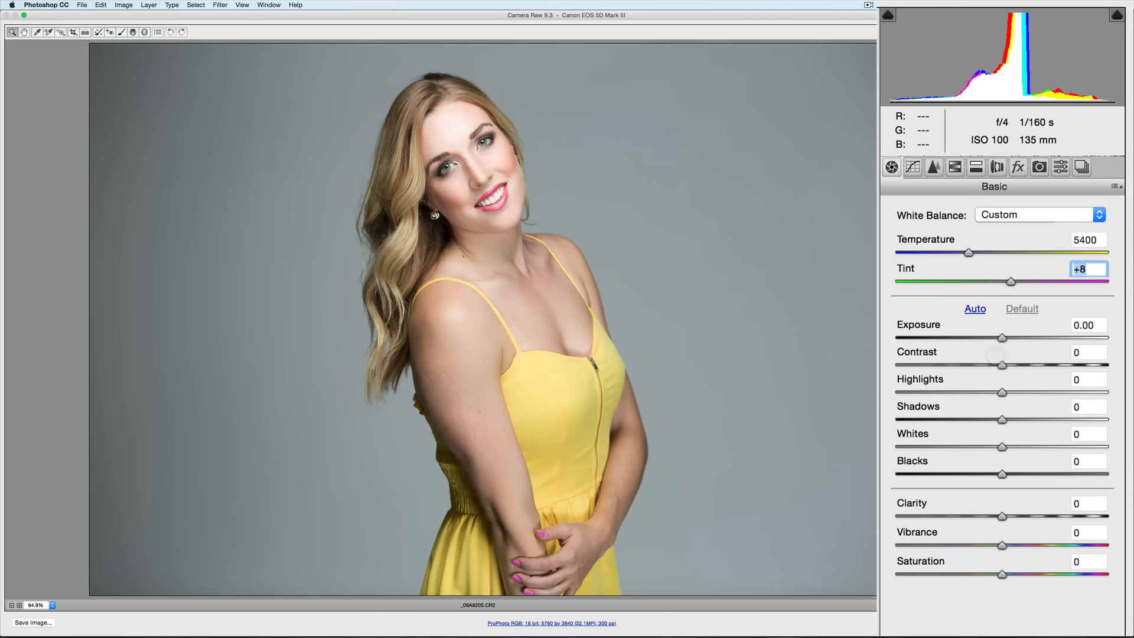
- Adjust the basic tone and color by setting Exposure to -0.10, Highlights to -19 and Saturation to -2
mouse_move(1002, 338)
left_mouse_down()
mouse_move(961, 334)
mouse_move(1017, 337)
mouse_move(1000, 337)
left_mouse_up()
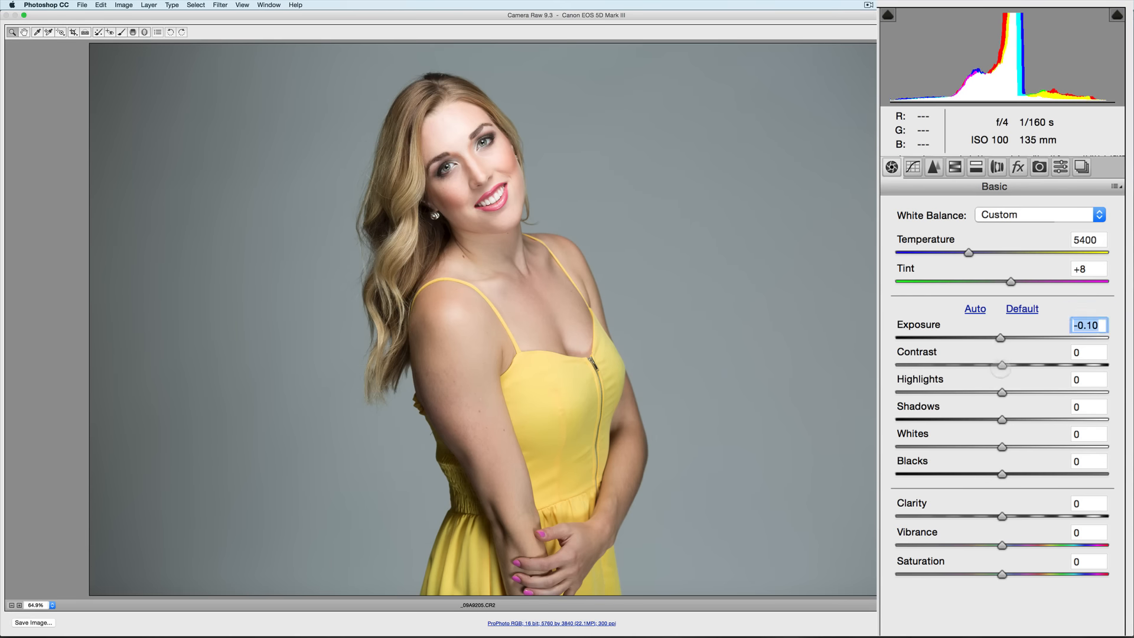
left_click_drag(1002, 393, 981, 392)
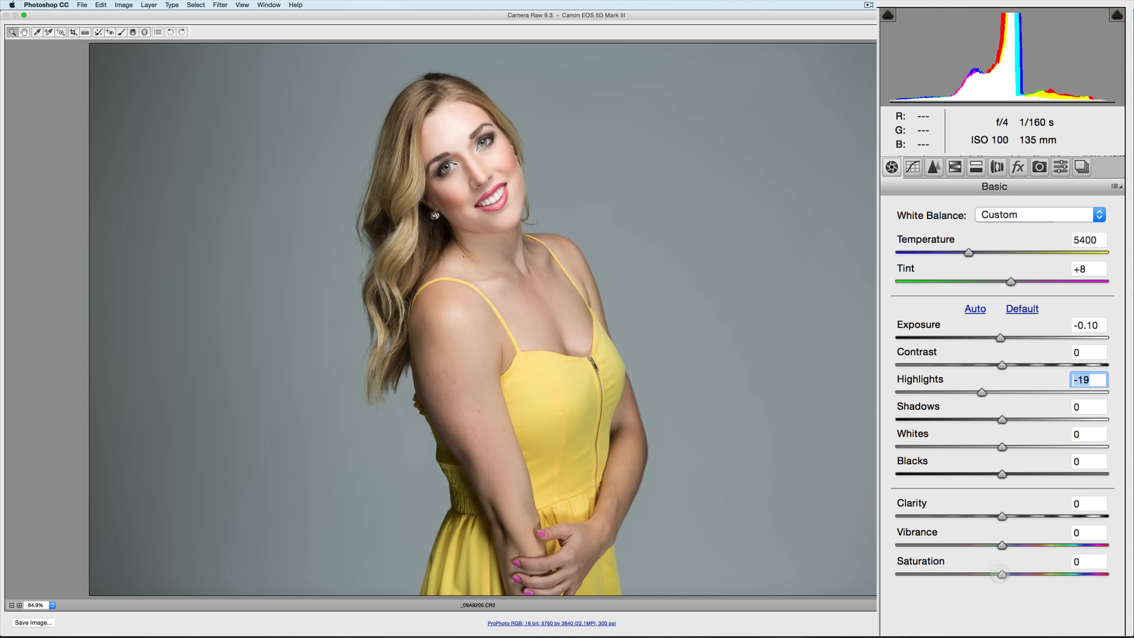
left_click_drag(1002, 574, 1000, 575)
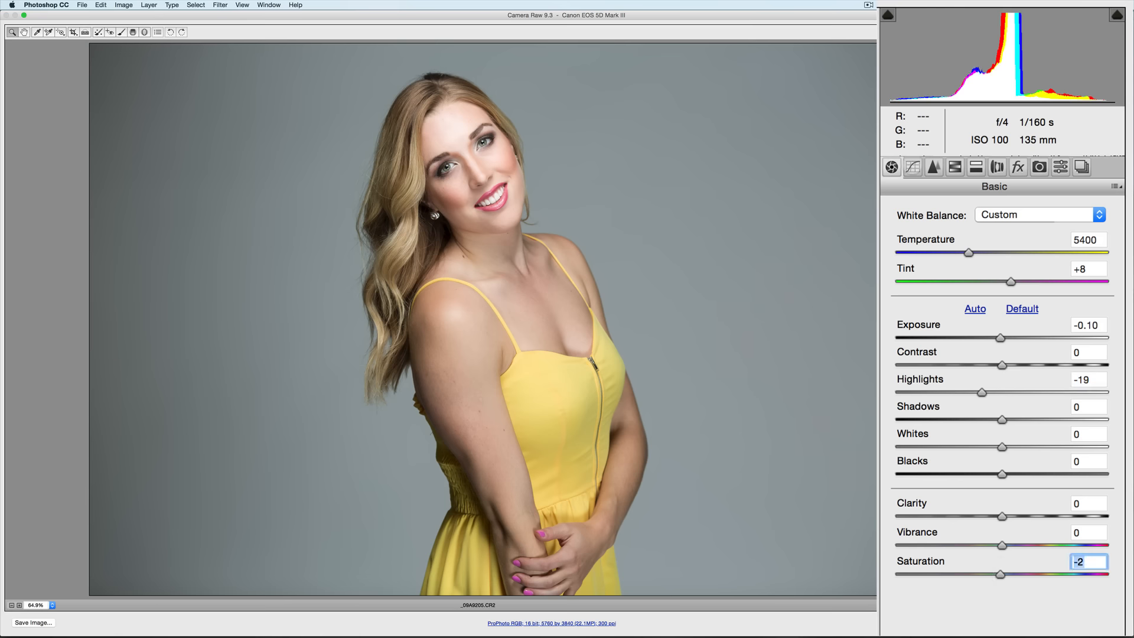
- Look through the Tone Curve and Detail settings and the hue, saturation and luminance options of HSL / Grayscale
left_click(914, 167)
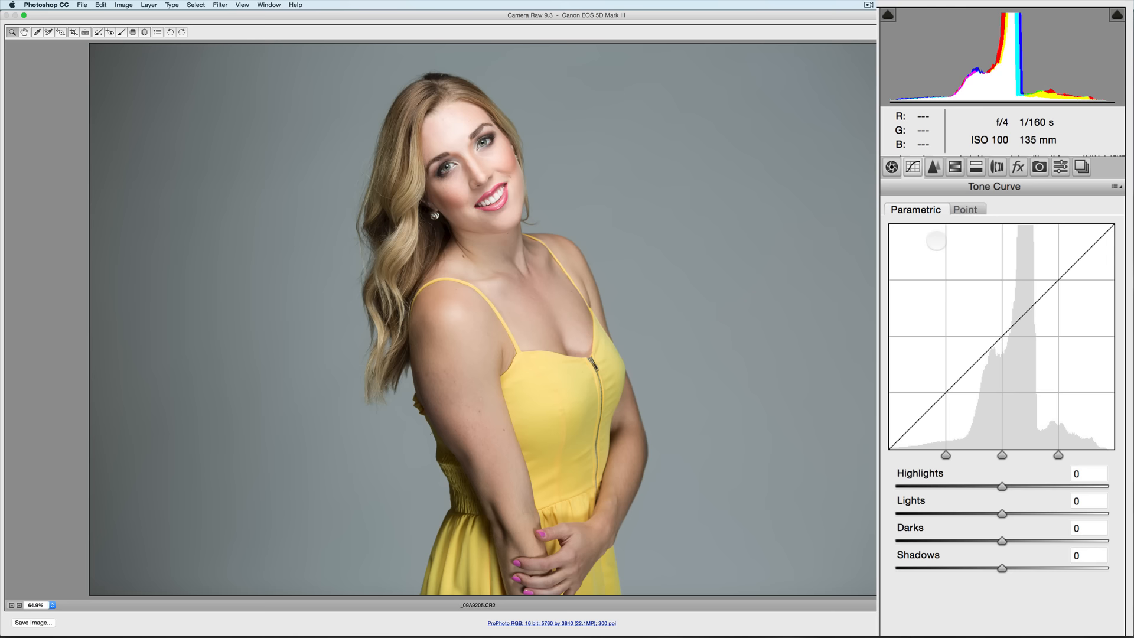
left_click(932, 170)
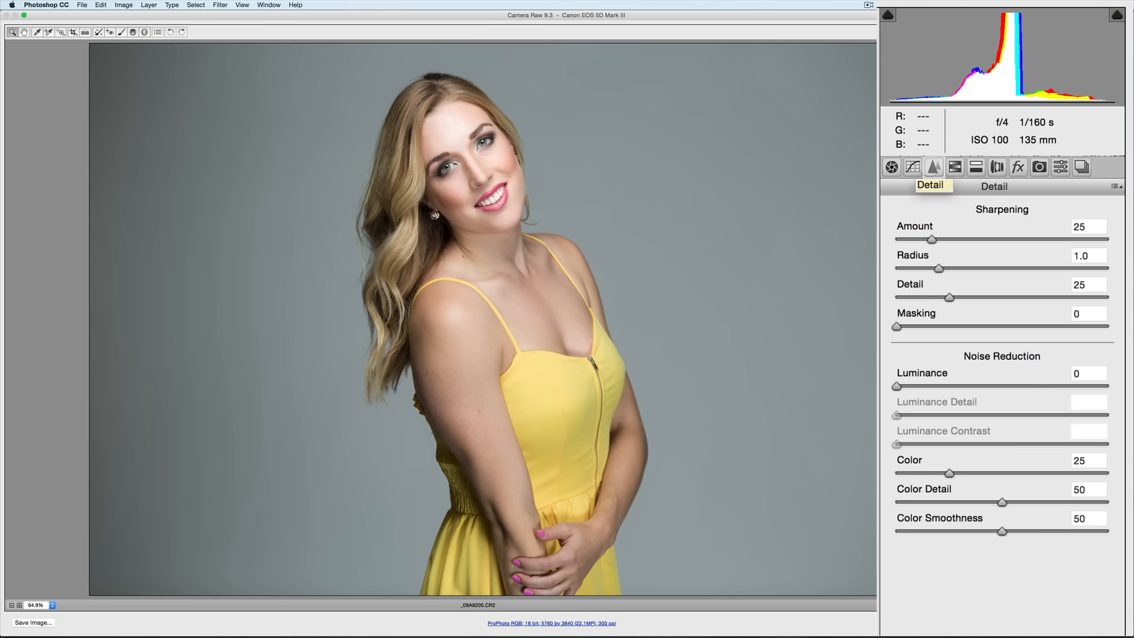
left_click(955, 167)
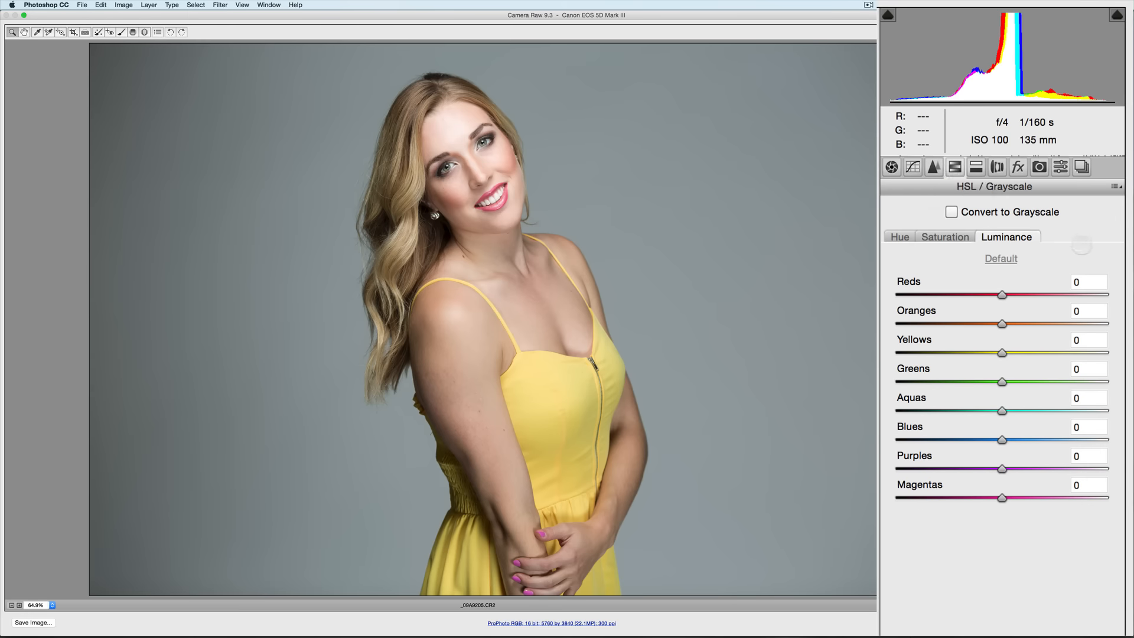
left_click(899, 237)
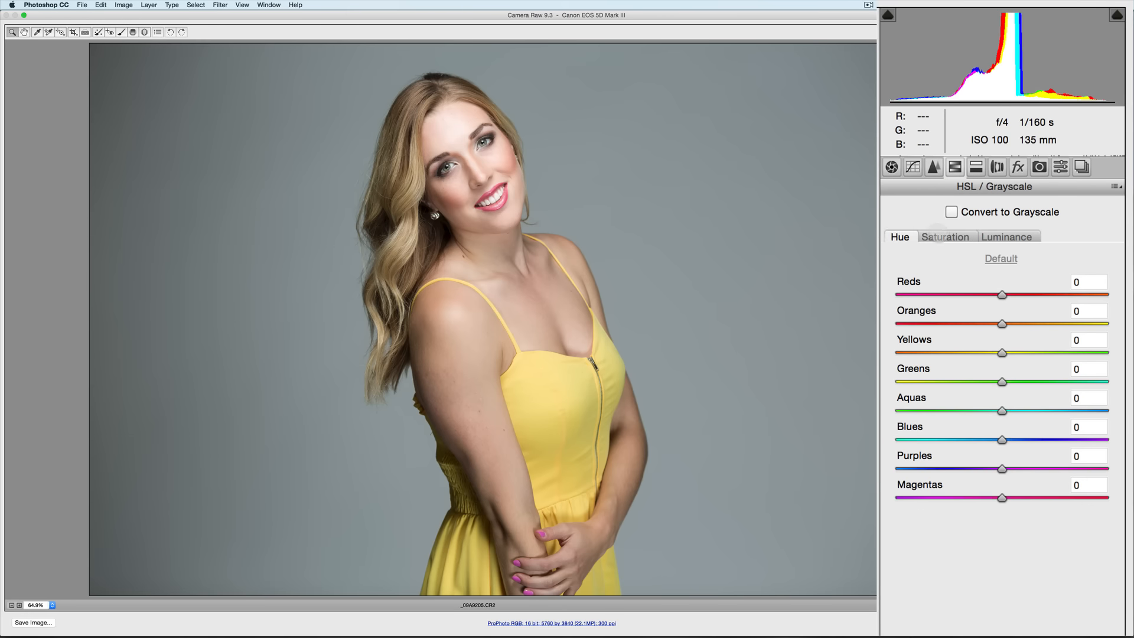
left_click(943, 237)
left_click(1005, 237)
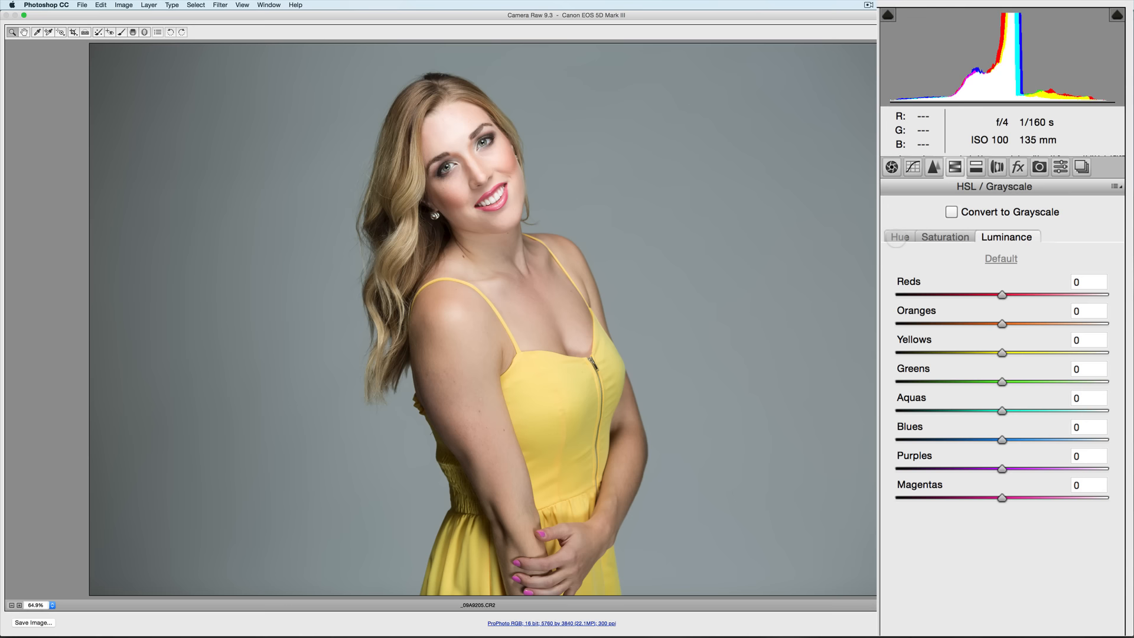
left_click(951, 236)
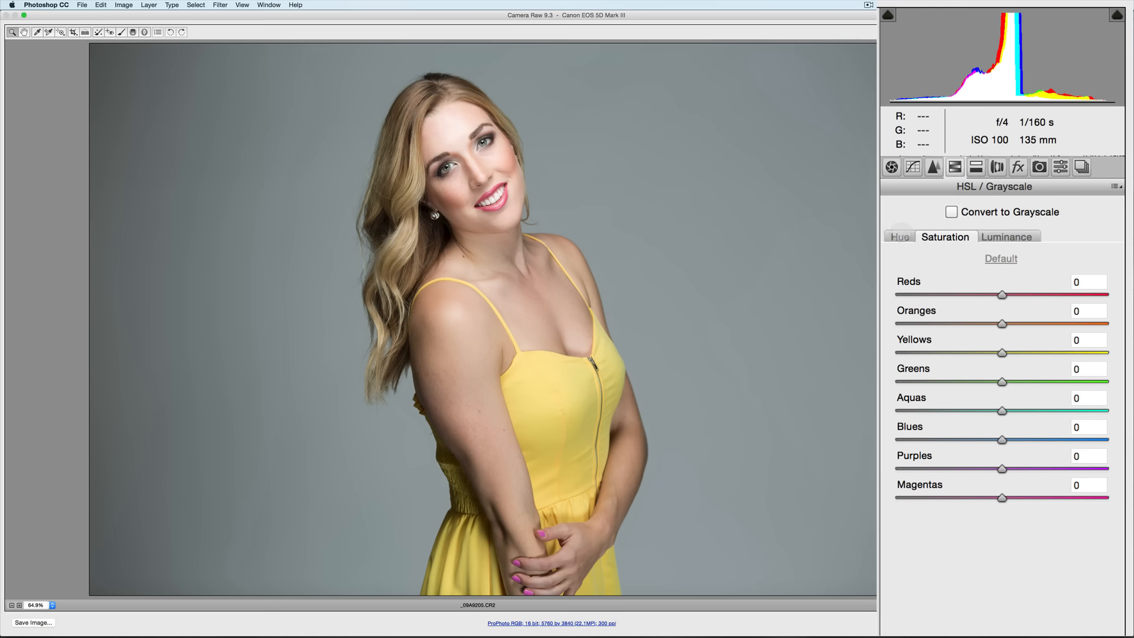
left_click(900, 236)
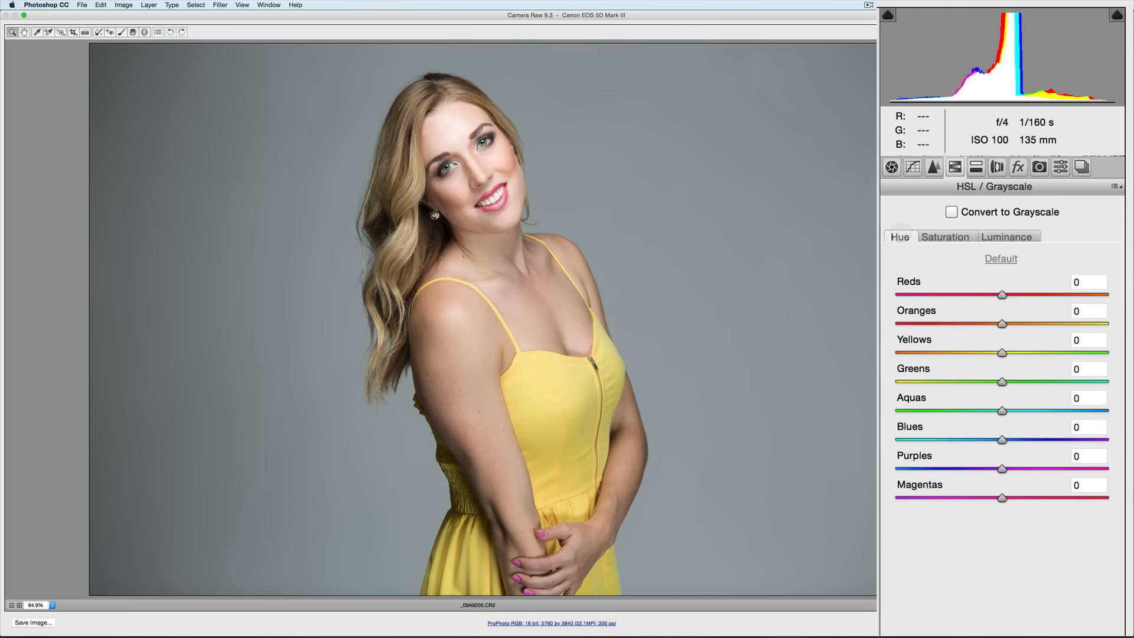
- Apply split toning with hue 66 and saturation 5 for the highlights, and hue 209 and saturation 6 for the shadows
left_click(976, 168)
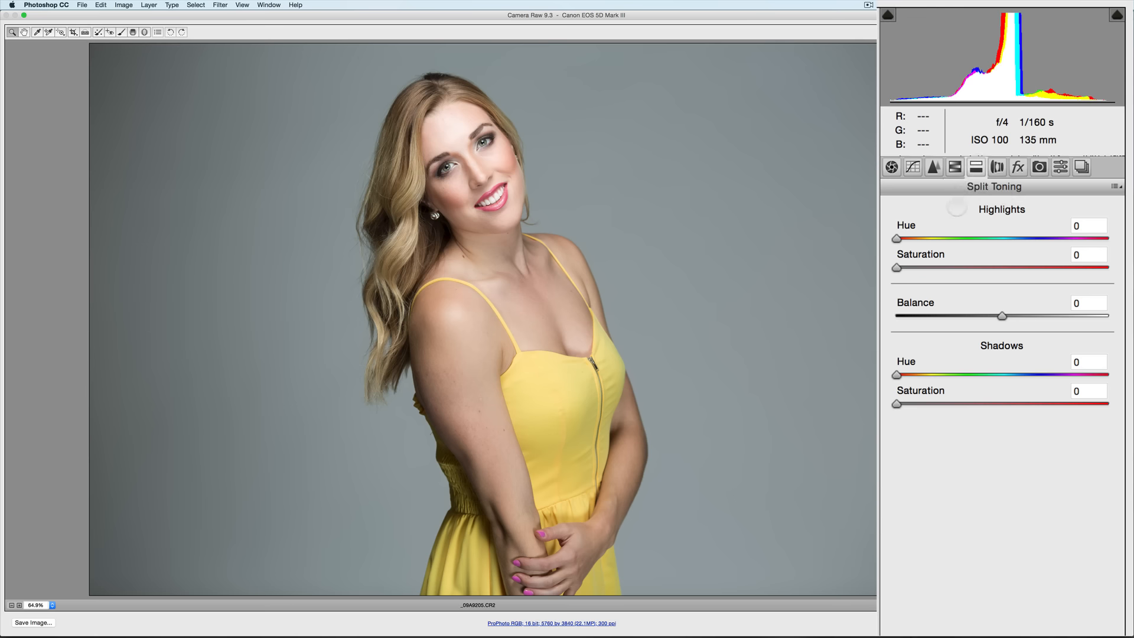
left_click_drag(897, 267, 1008, 272)
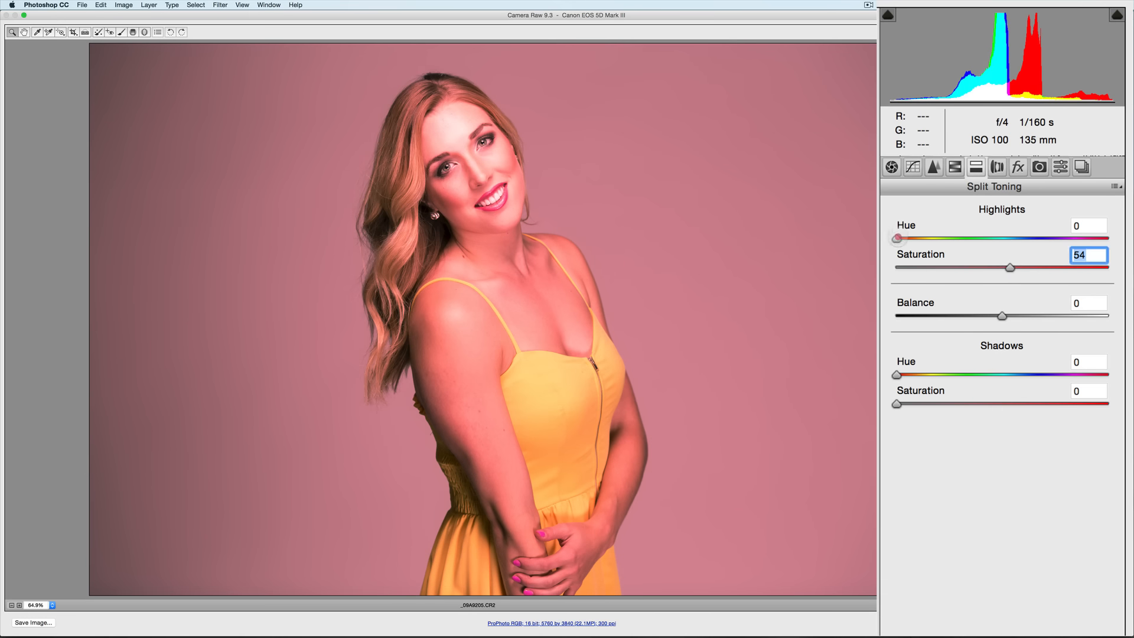
left_click_drag(897, 238, 935, 238)
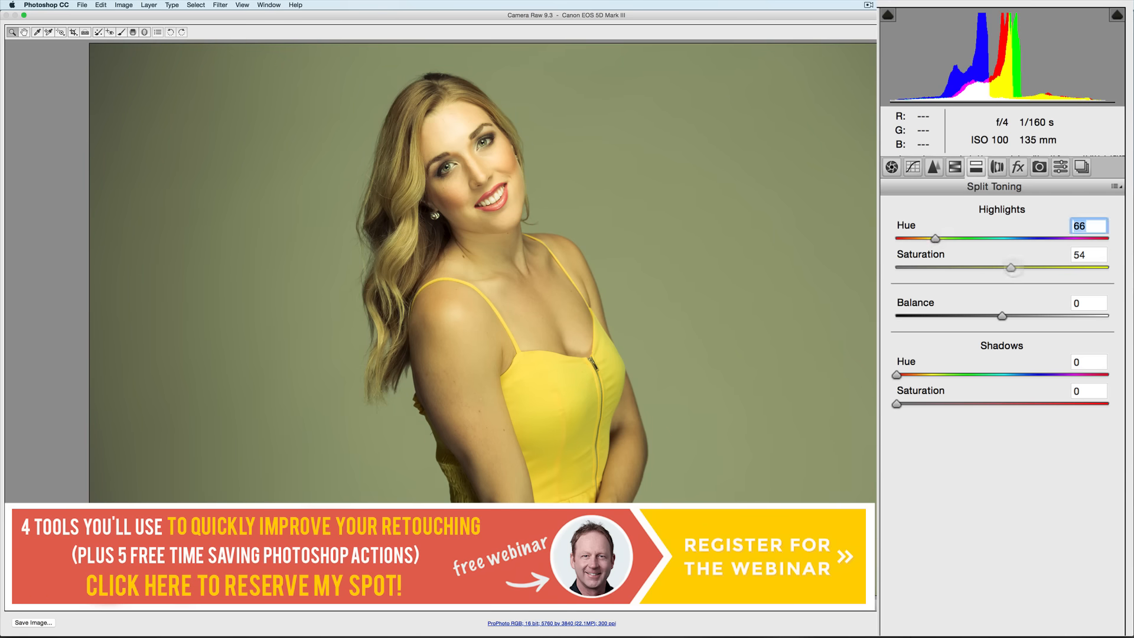
left_click_drag(1011, 267, 910, 262)
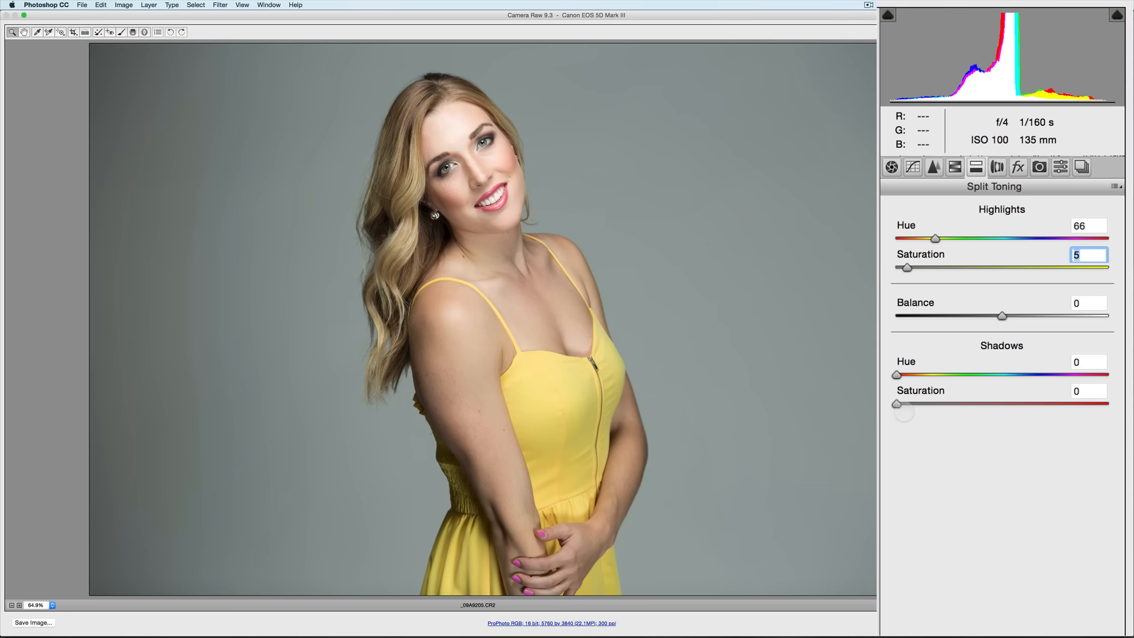
left_click_drag(896, 404, 1021, 402)
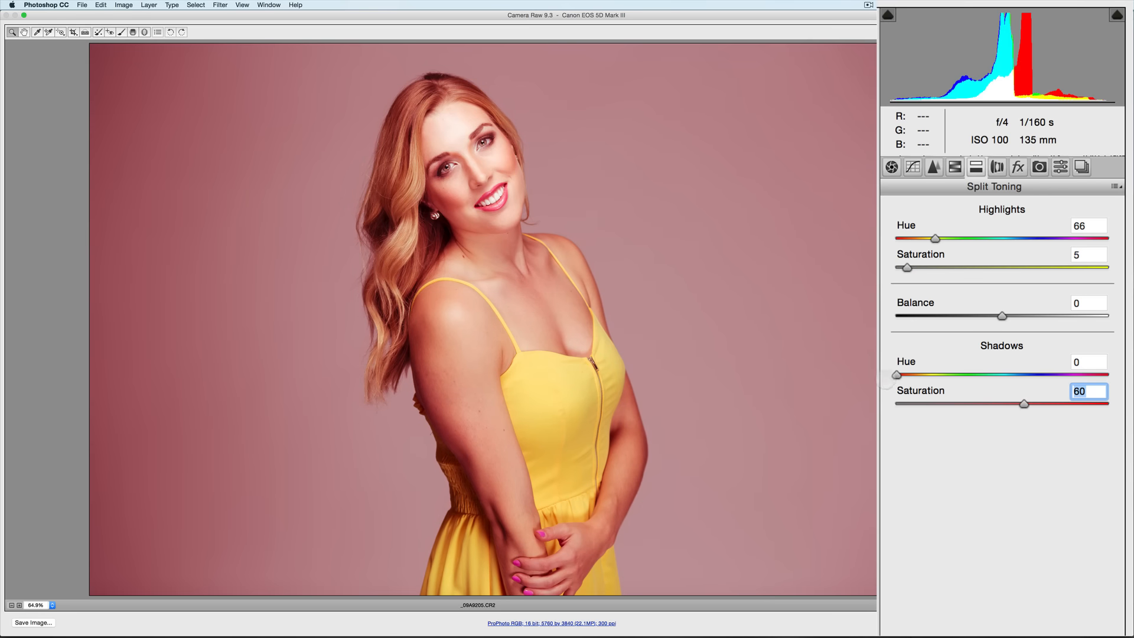
left_click_drag(897, 375, 910, 404)
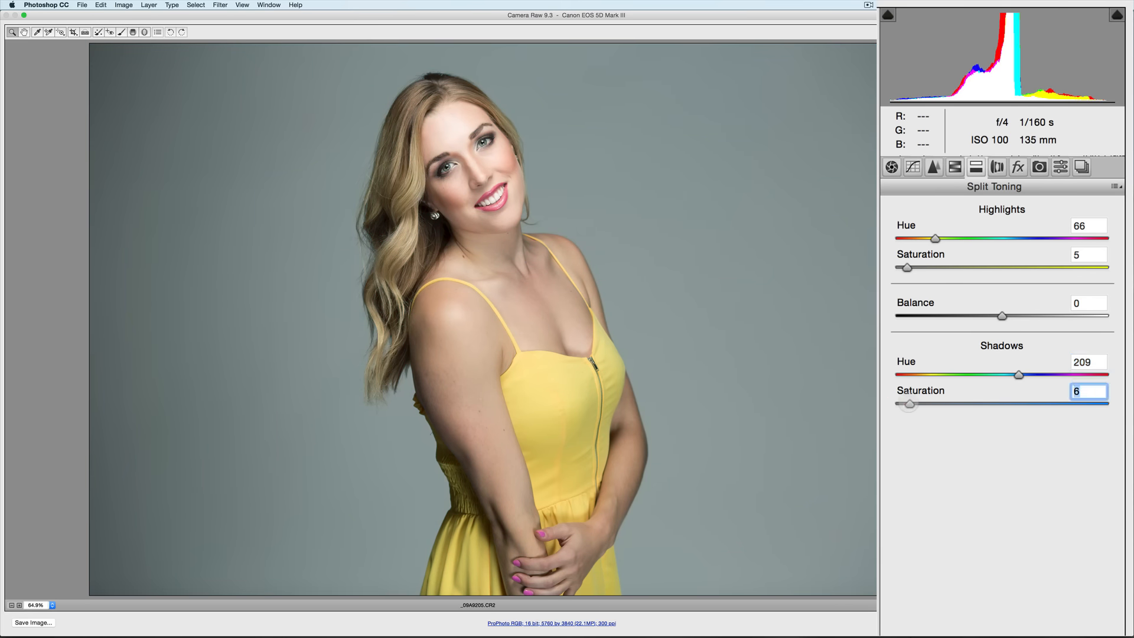
- Compare the image with and without split toning, and reduce the saturation to 3 for highlights and 5 for shadows
key("p")
left_click_drag(906, 268, 903, 268)
left_click_drag(909, 404, 906, 404)
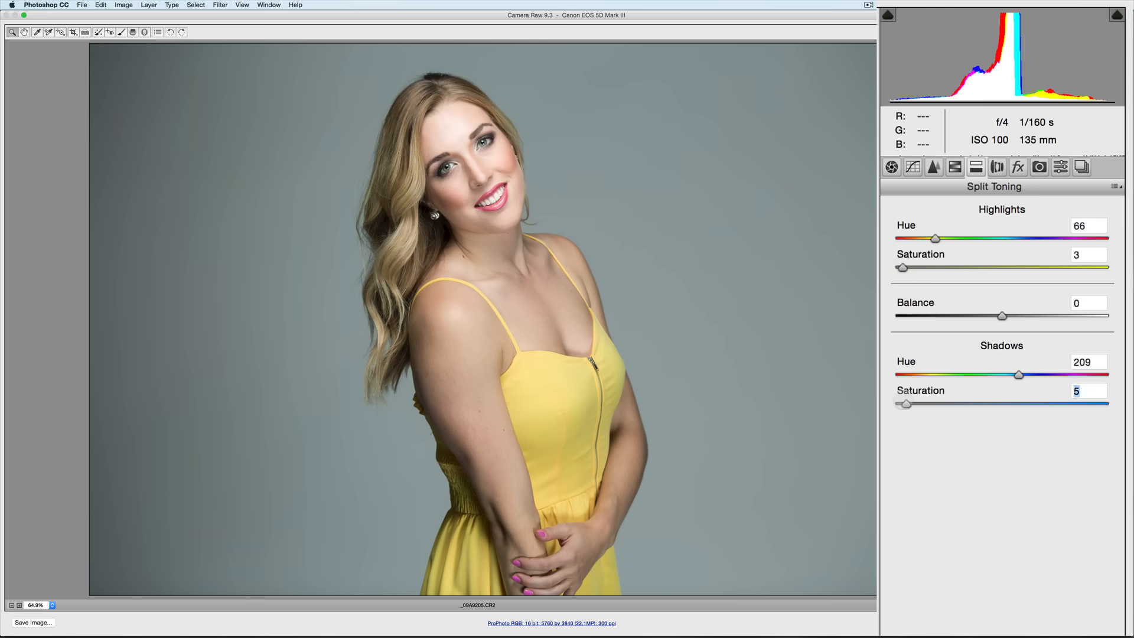
- Turn on chromatic aberration removal and enable lens profile corrections for the portrait
left_click(997, 168)
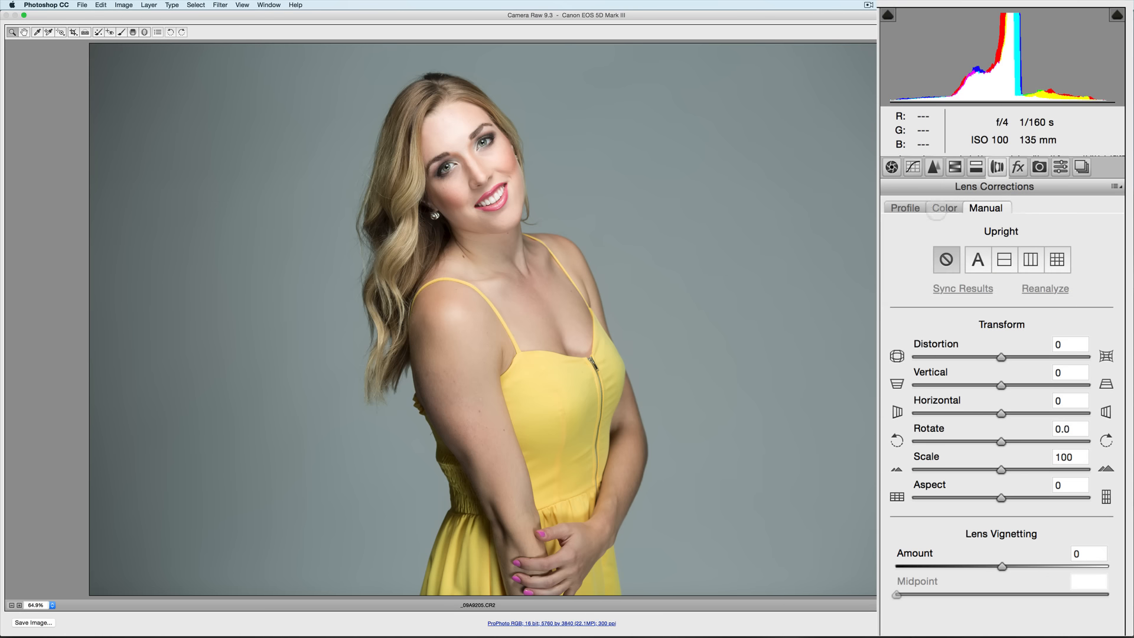
left_click(939, 210)
left_click(928, 236)
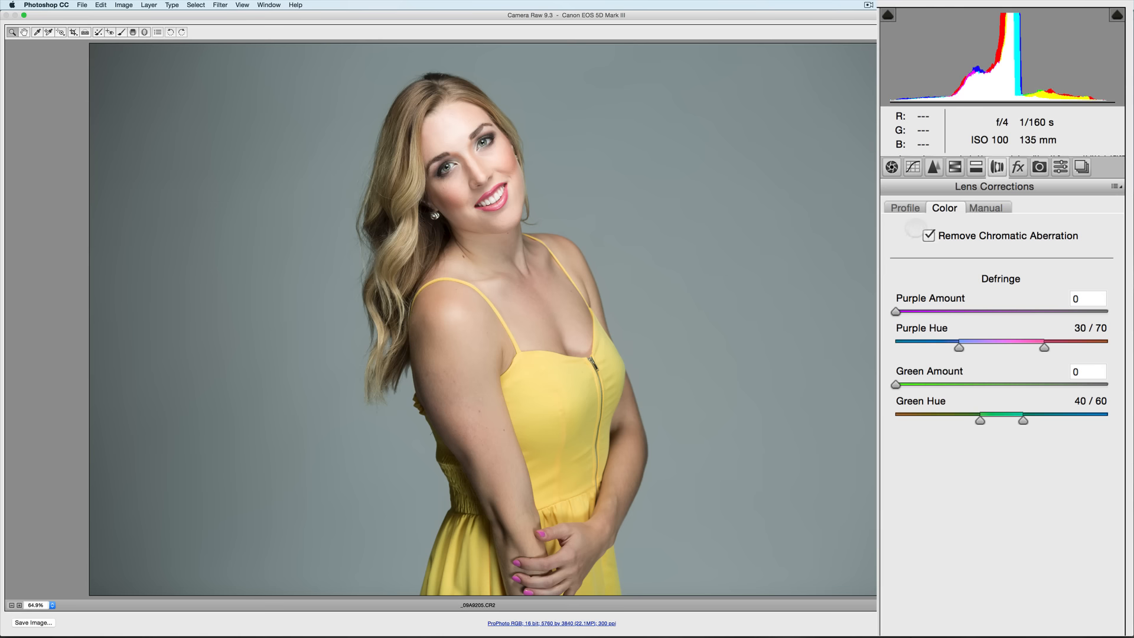
left_click(908, 205)
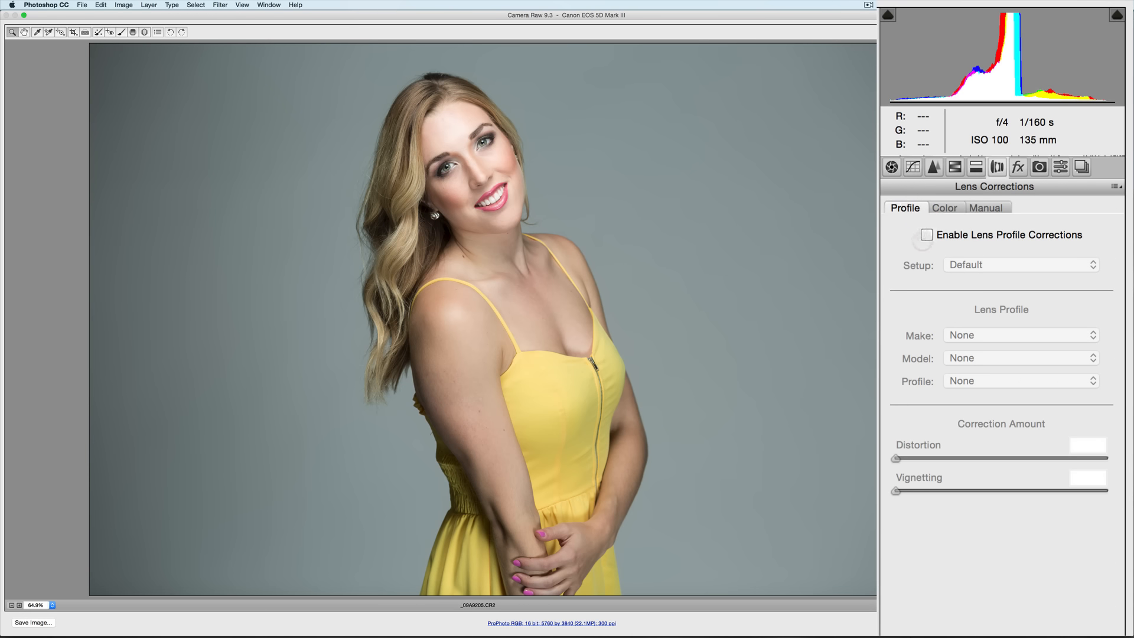
left_click(927, 235)
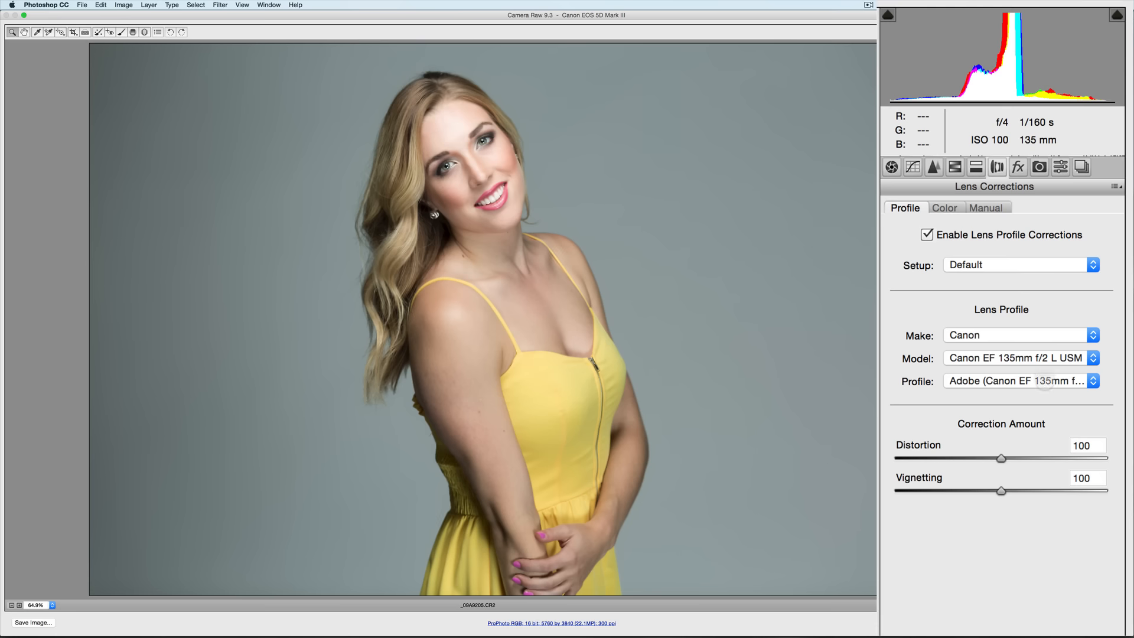
- Look over the Effects settings and open the Camera Calibration settings
left_click(1018, 167)
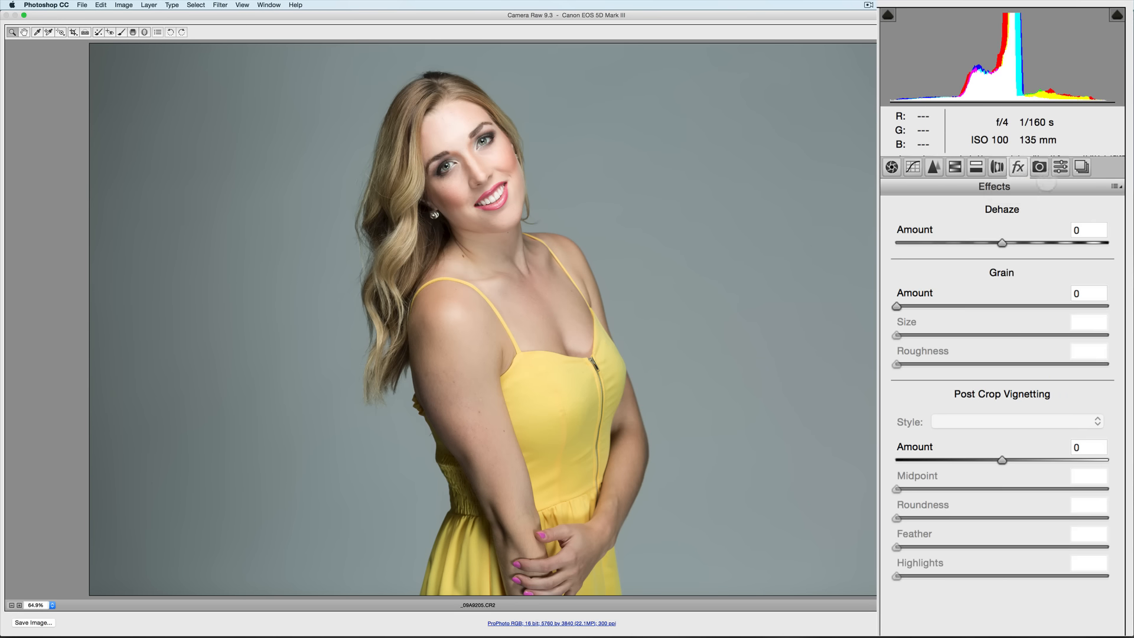
left_click(1040, 167)
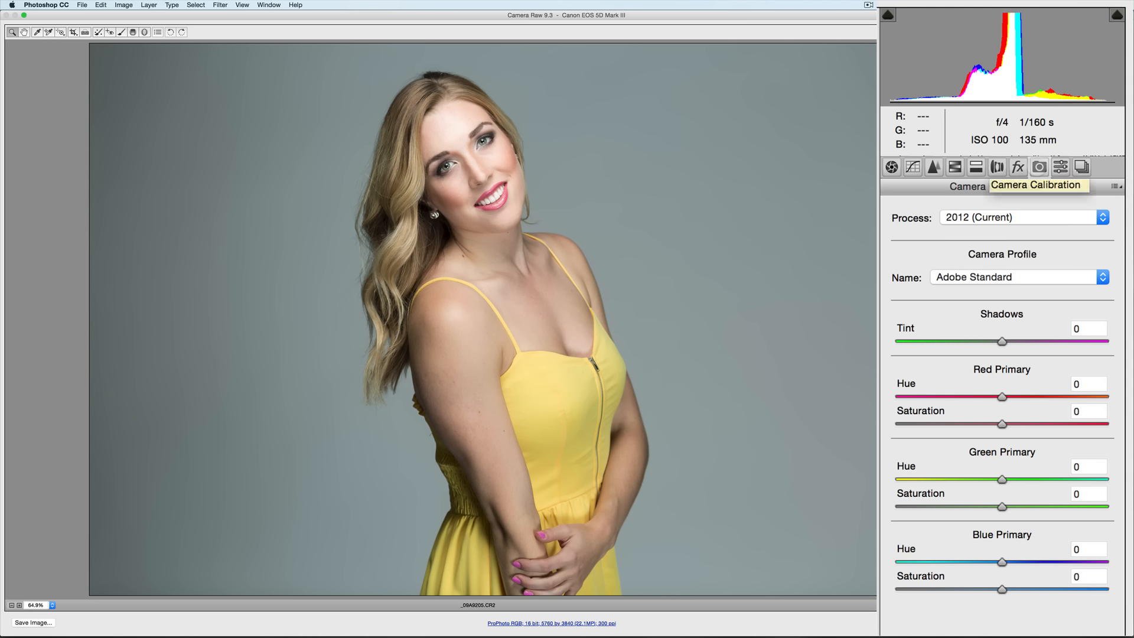